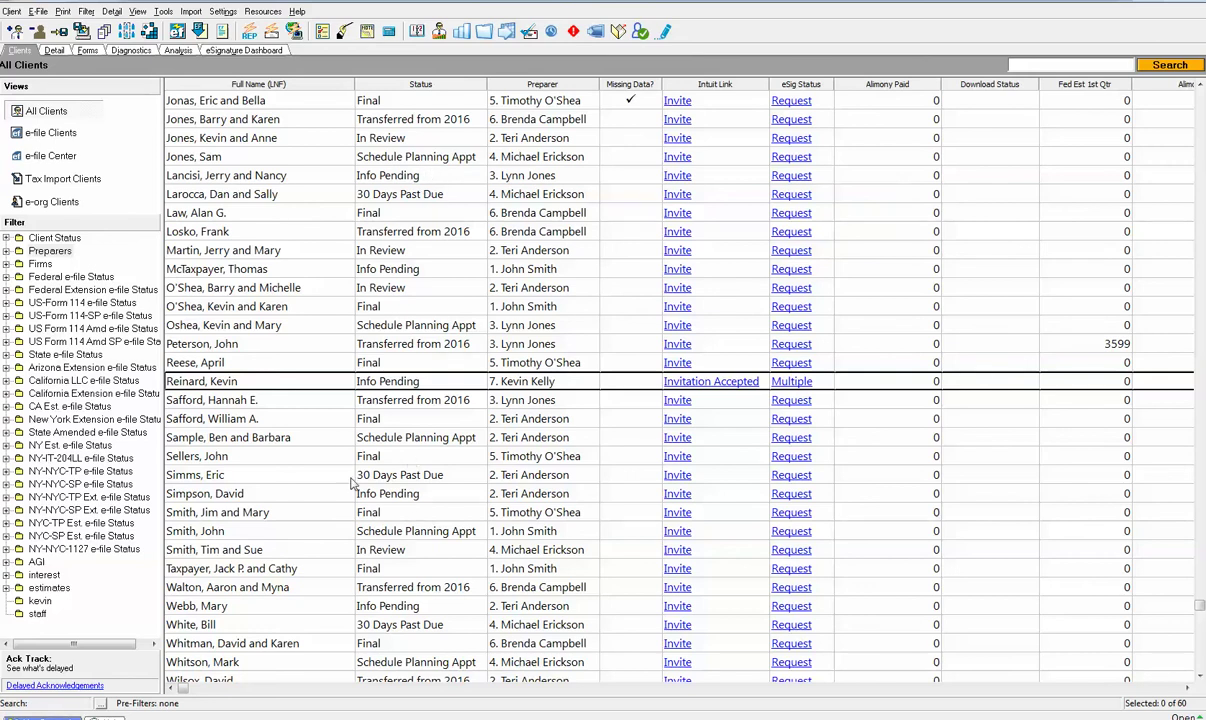
- Change the In Review client's status to Final, dated 2/21/2018
{"action": "left_click", "coordinate": [396, 288]}
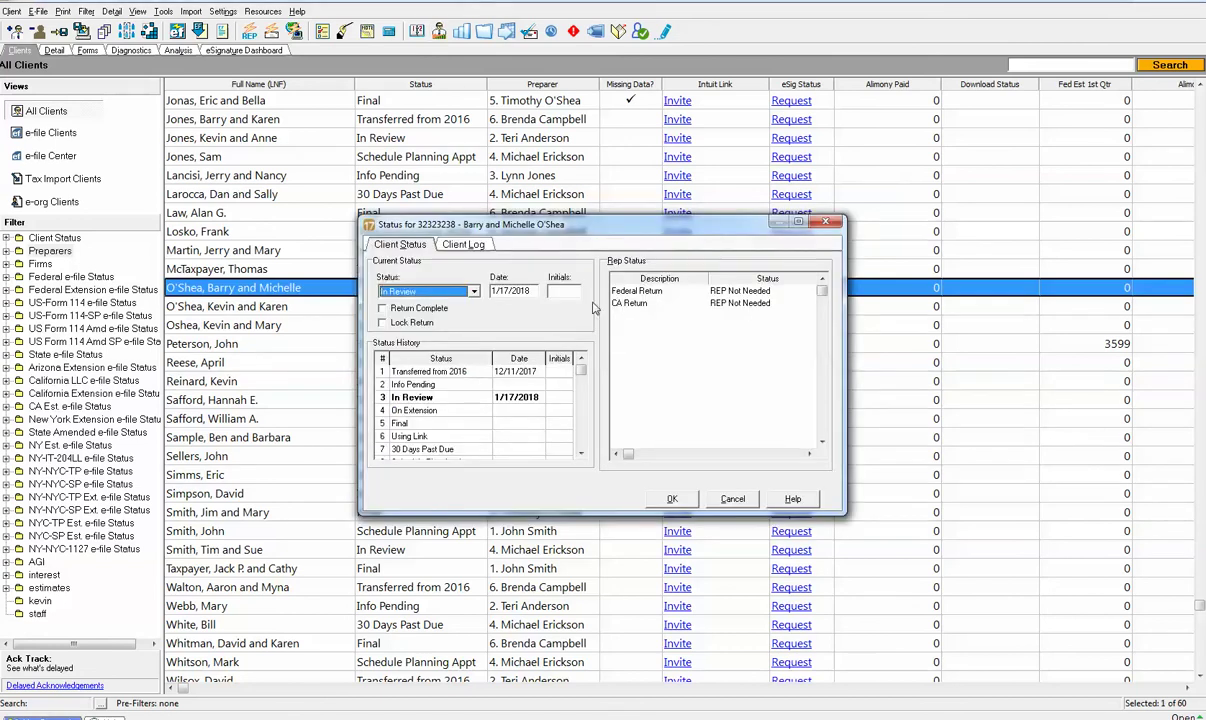
{"action": "left_click", "coordinate": [450, 290]}
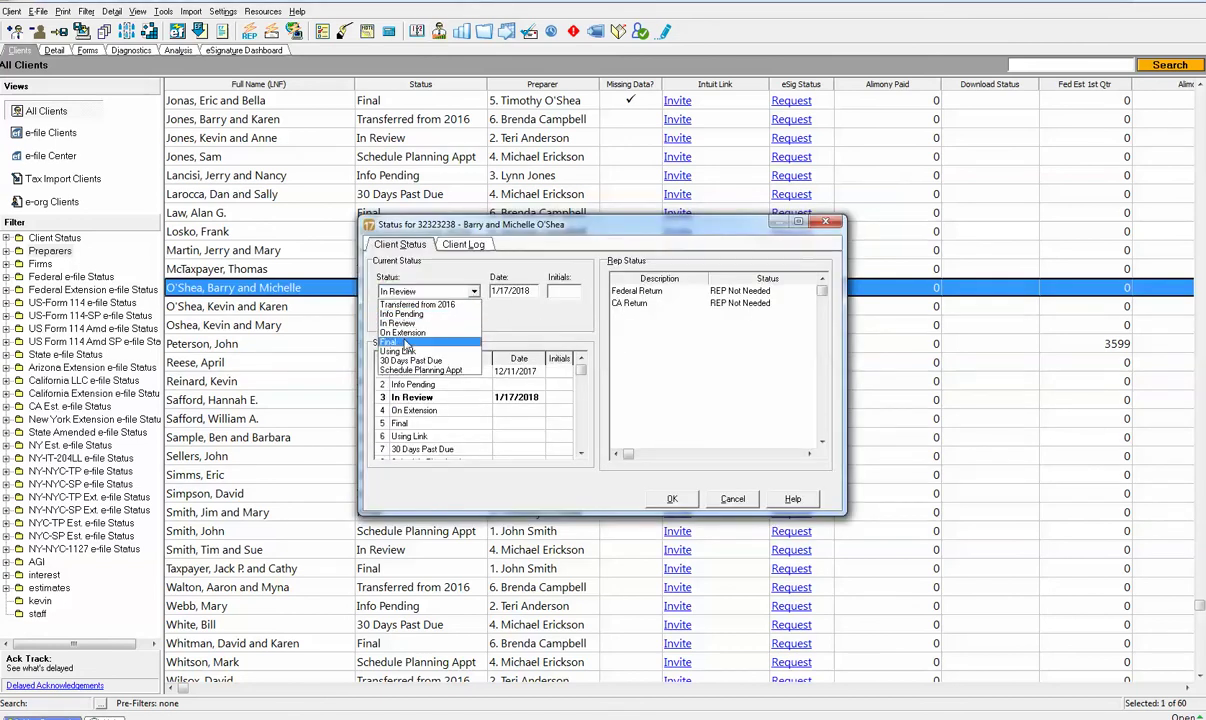
{"action": "left_click", "coordinate": [405, 344]}
{"action": "left_click", "coordinate": [672, 498]}
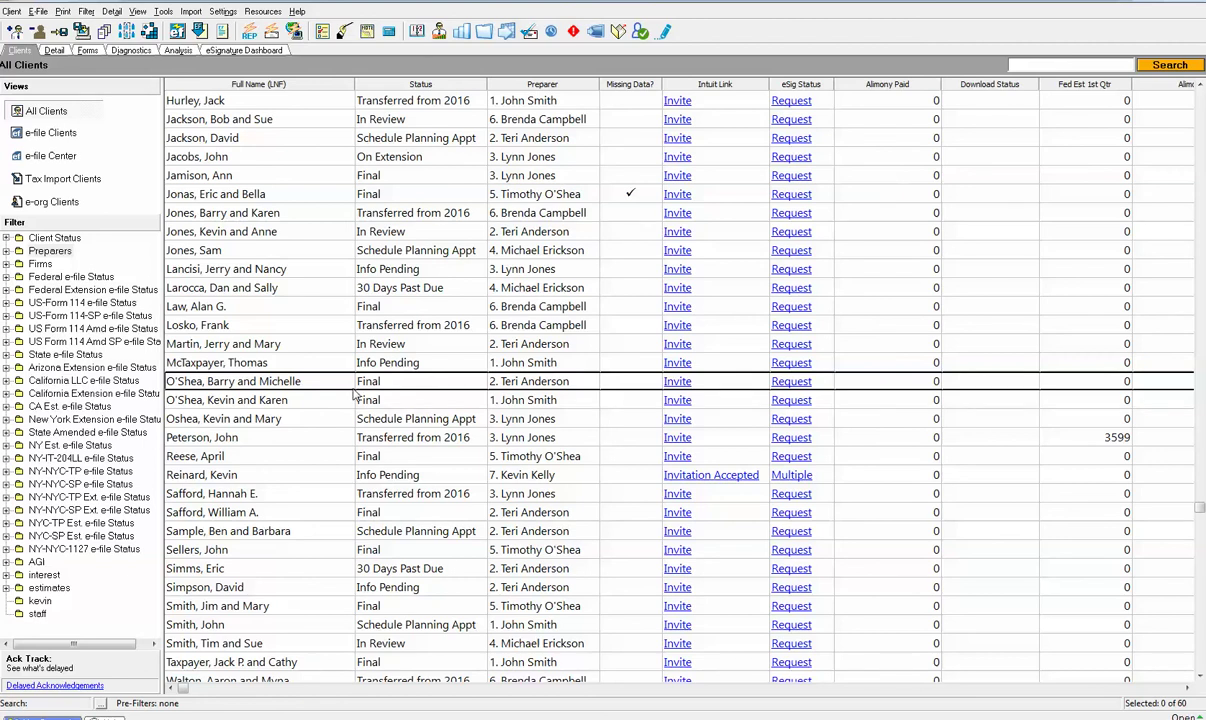
- In the Status options, rename status description 5 from Final to Complete
{"action": "left_click", "coordinate": [222, 11]}
{"action": "left_click", "coordinate": [245, 28]}
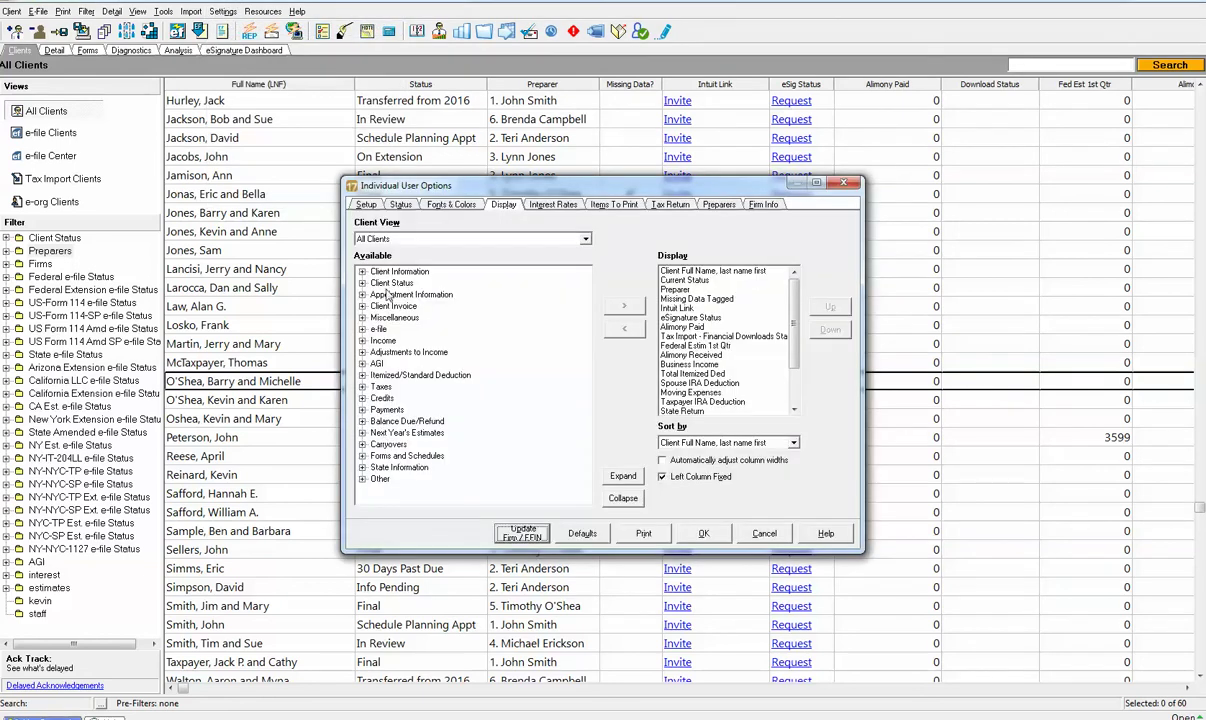
{"action": "left_click", "coordinate": [401, 204]}
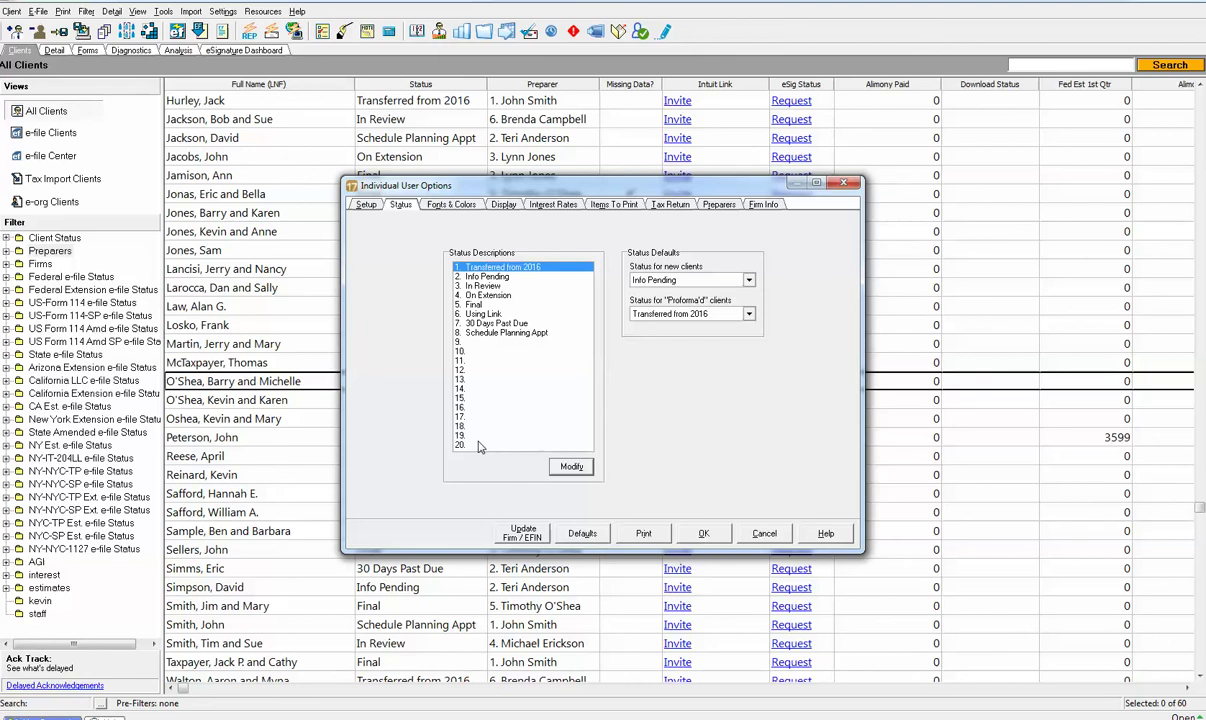
{"action": "double_click", "coordinate": [475, 305]}
{"action": "type", "text": "Complete"}
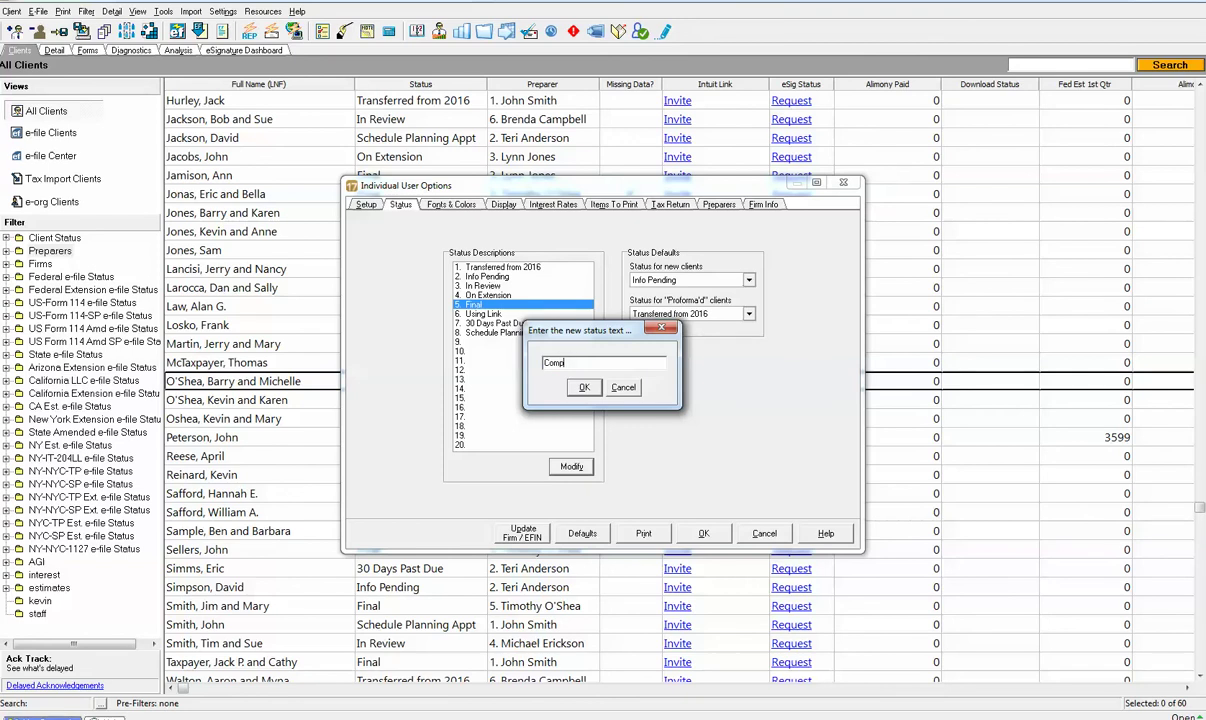
{"action": "left_click", "coordinate": [584, 387]}
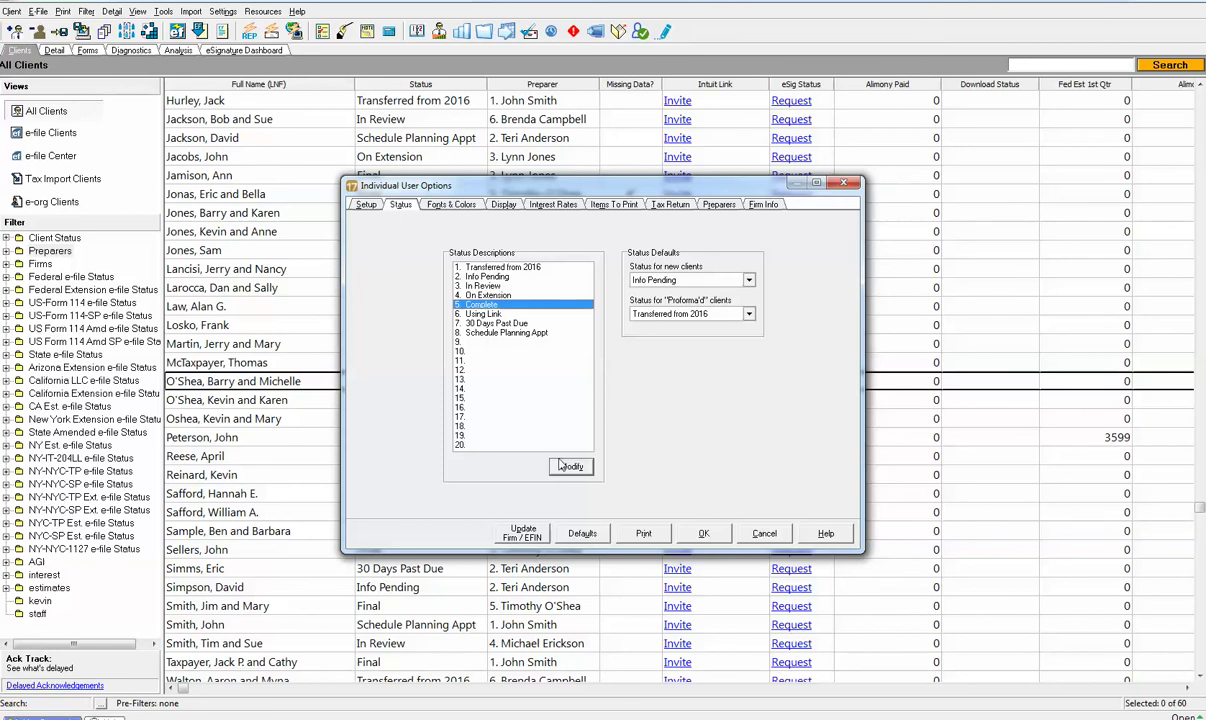
{"action": "left_click", "coordinate": [703, 535]}
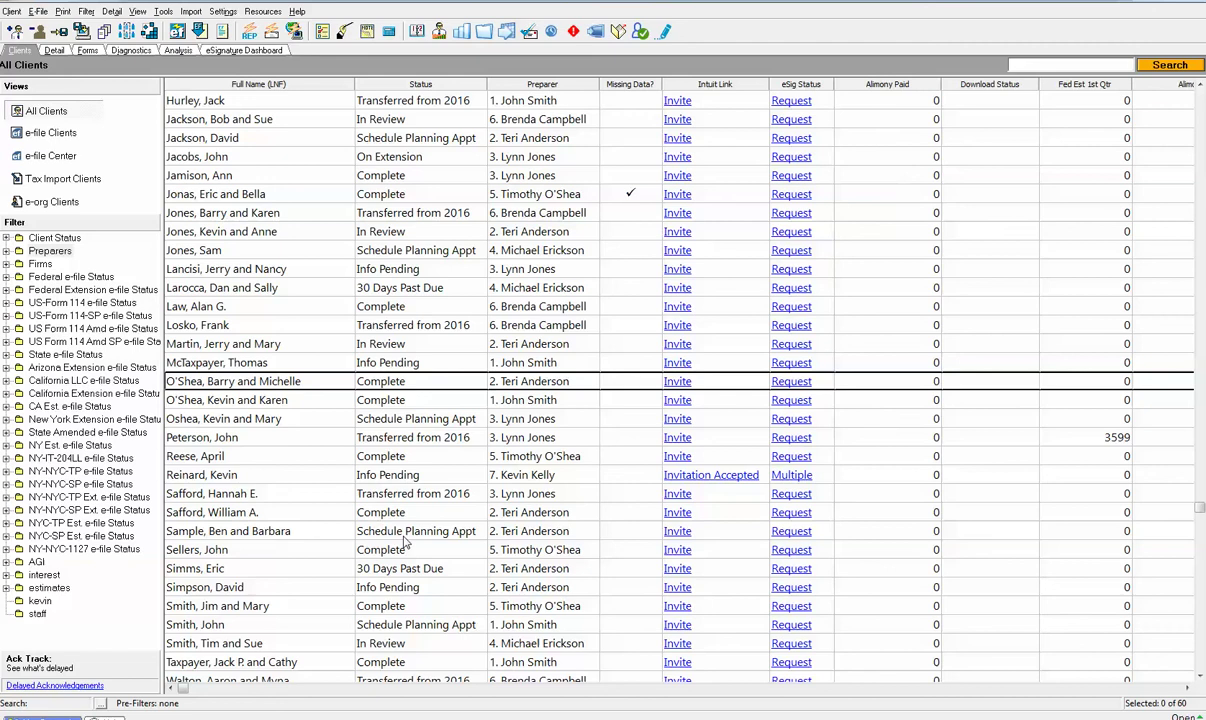
{"action": "left_click", "coordinate": [6, 238]}
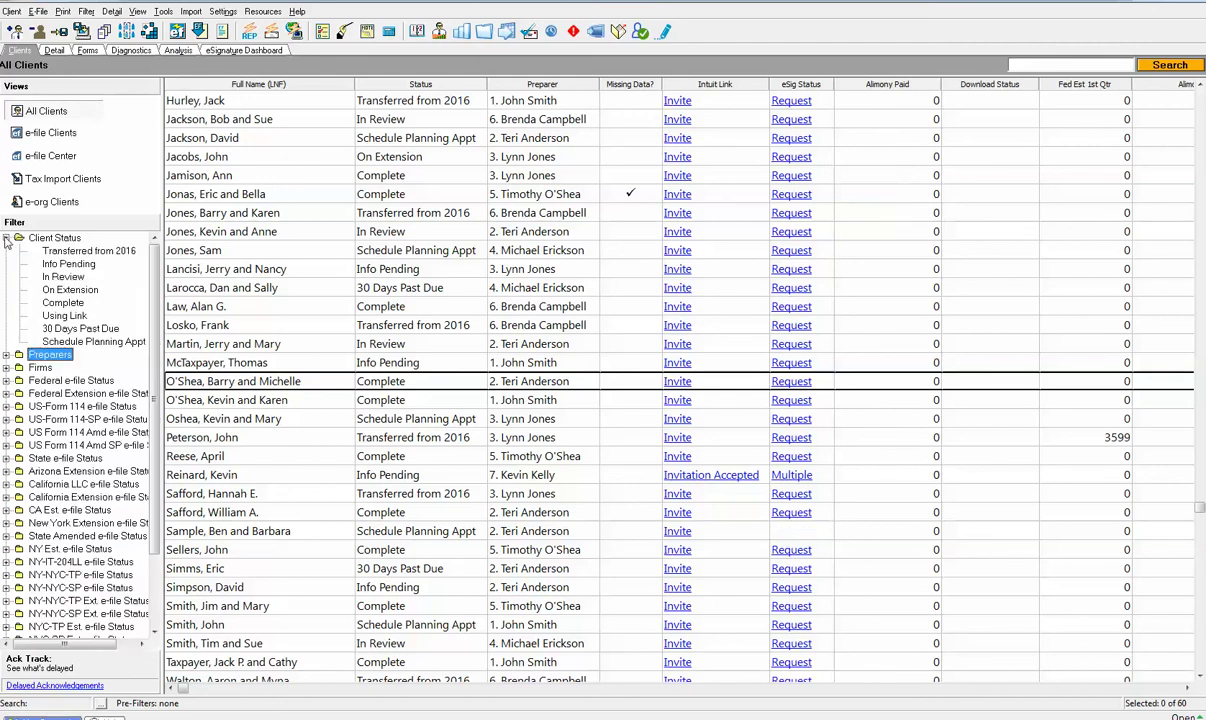
{"action": "left_click", "coordinate": [72, 291]}
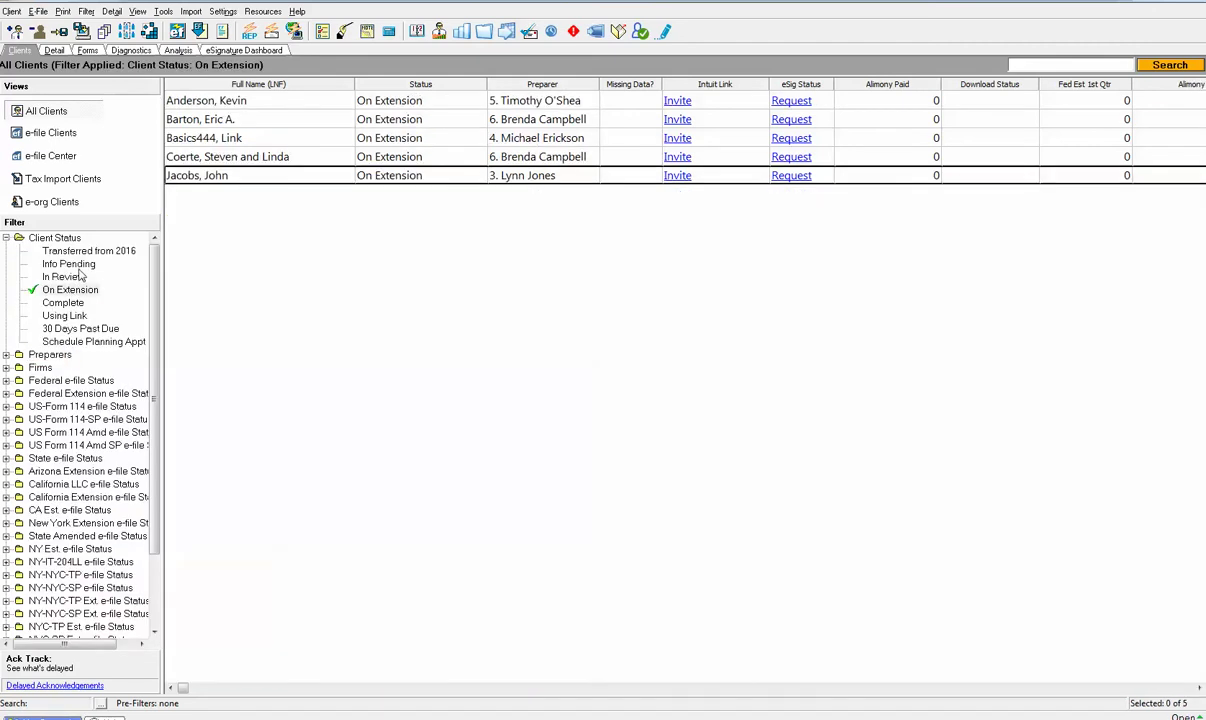
{"action": "left_click", "coordinate": [77, 266]}
{"action": "left_click", "coordinate": [80, 328]}
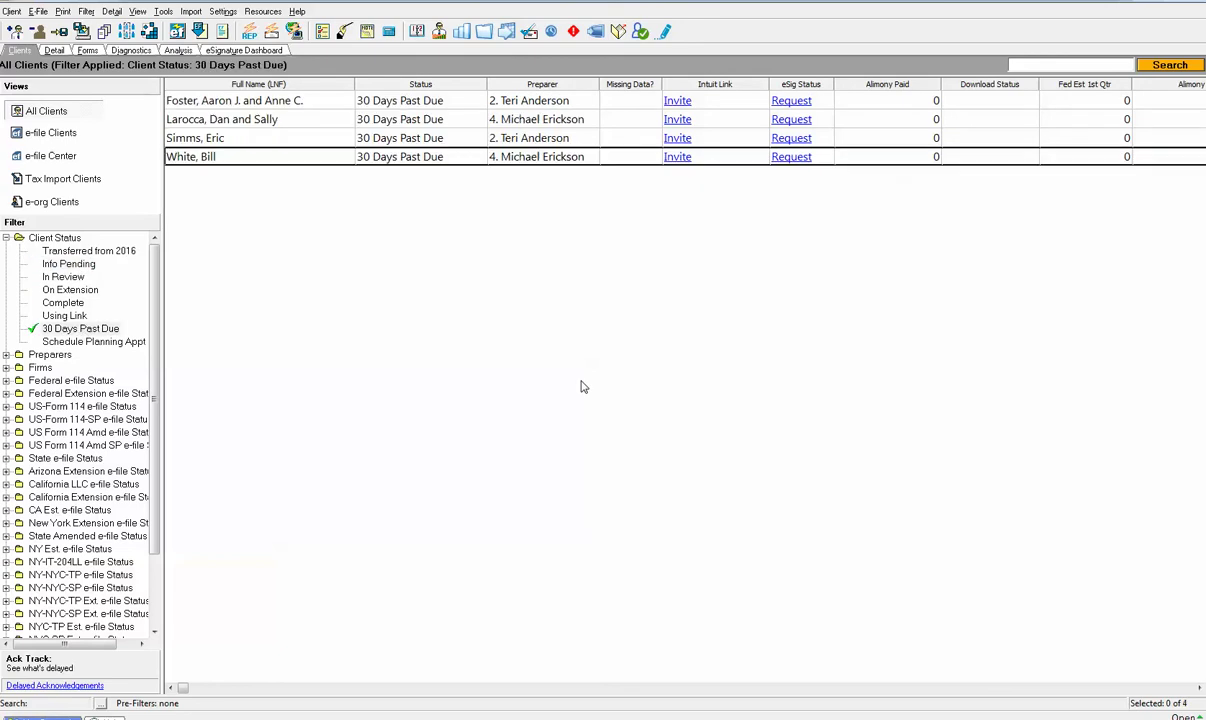
{"action": "left_click", "coordinate": [6, 236]}
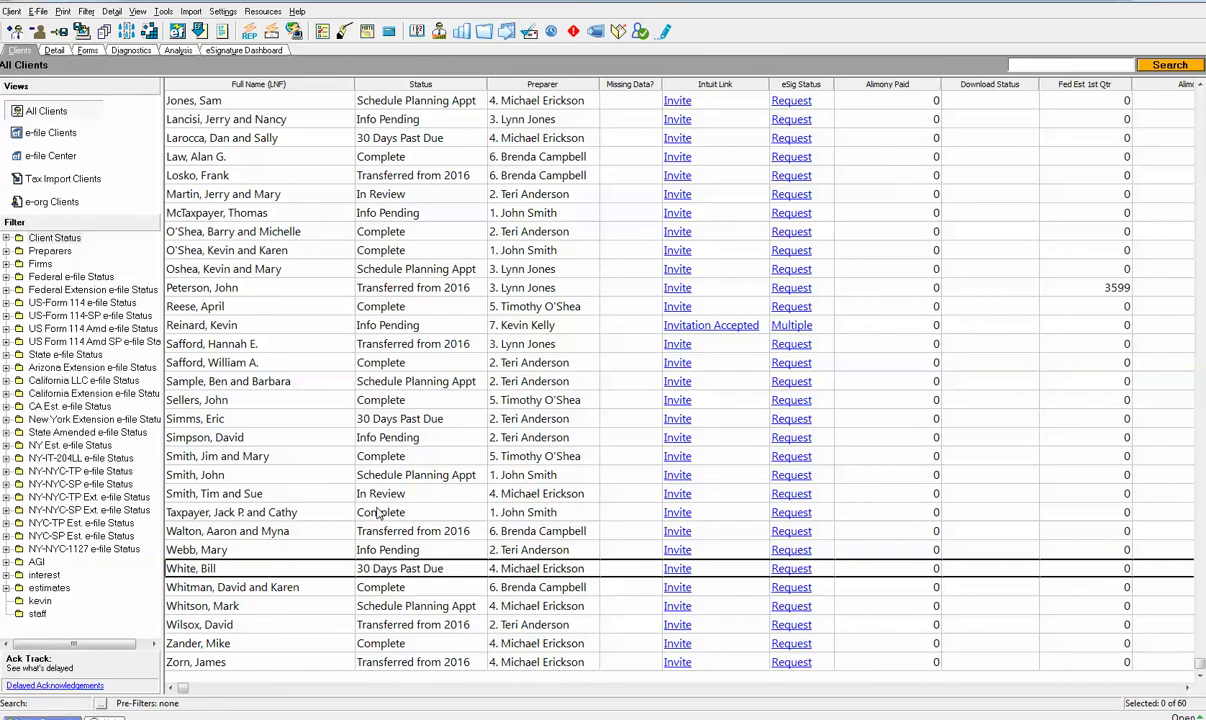
- Select the married-filing-joint client and open its return to the Contents list
{"action": "key", "text": "Down"}
{"action": "key", "text": "Down"}
{"action": "key", "text": "Down"}
{"action": "key", "text": "Down"}
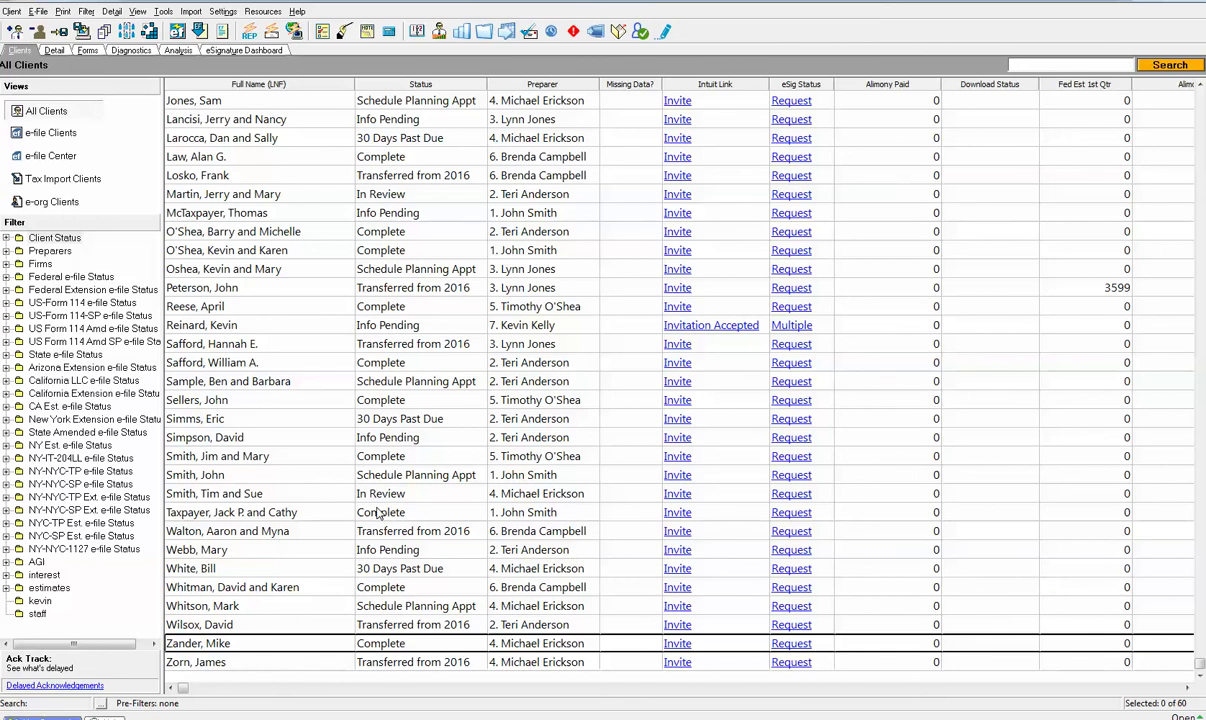
{"action": "left_click", "coordinate": [303, 512]}
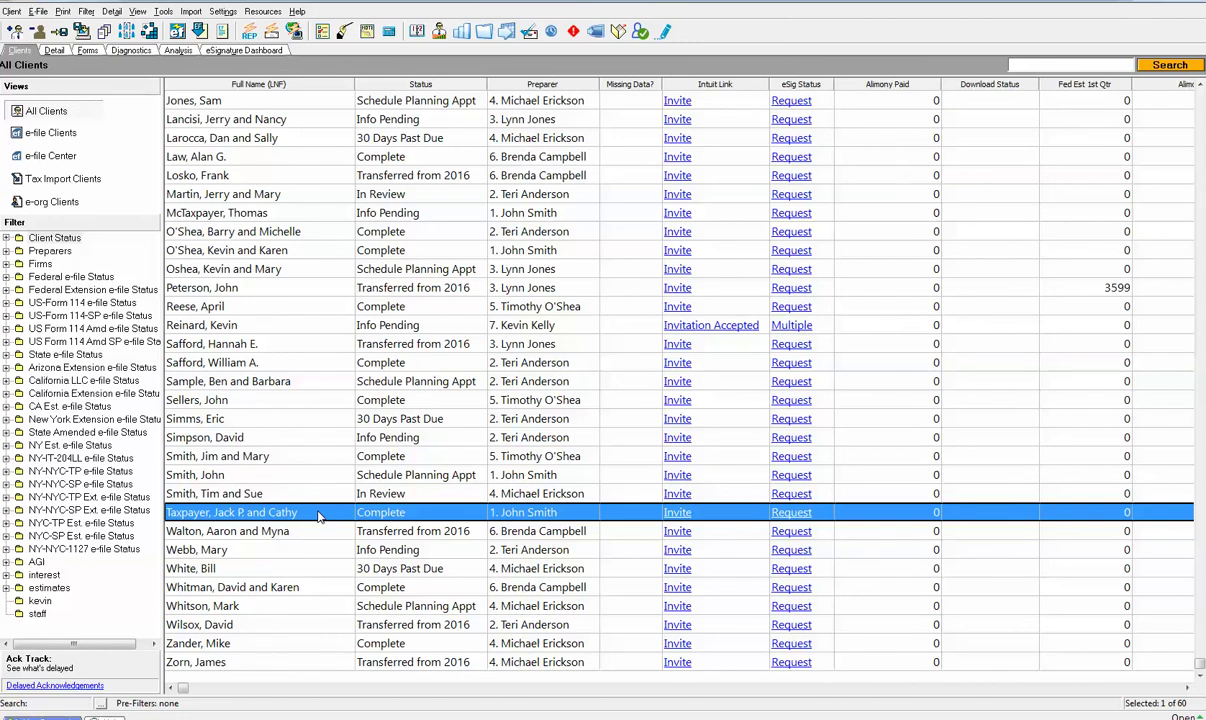
{"action": "double_click", "coordinate": [319, 513]}
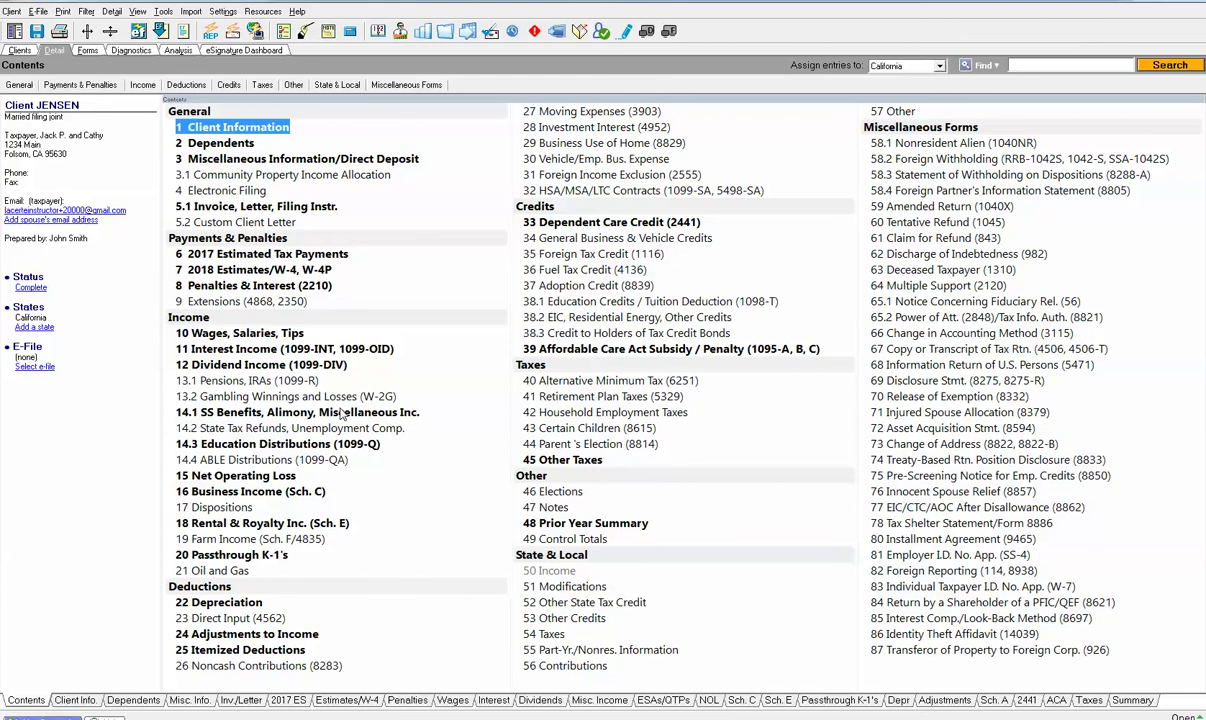
- Tag the taxpayer's Social Security benefits as missing data
{"action": "double_click", "coordinate": [343, 413]}
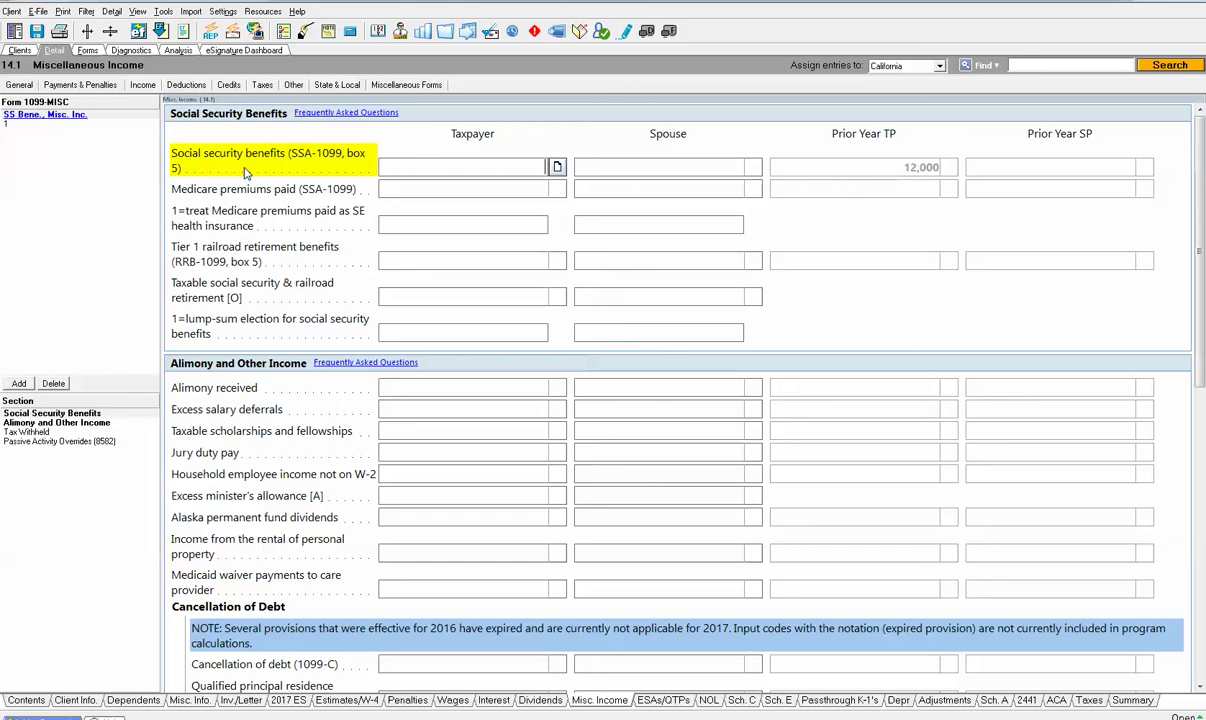
{"action": "right_click", "coordinate": [428, 167]}
{"action": "left_click", "coordinate": [463, 176]}
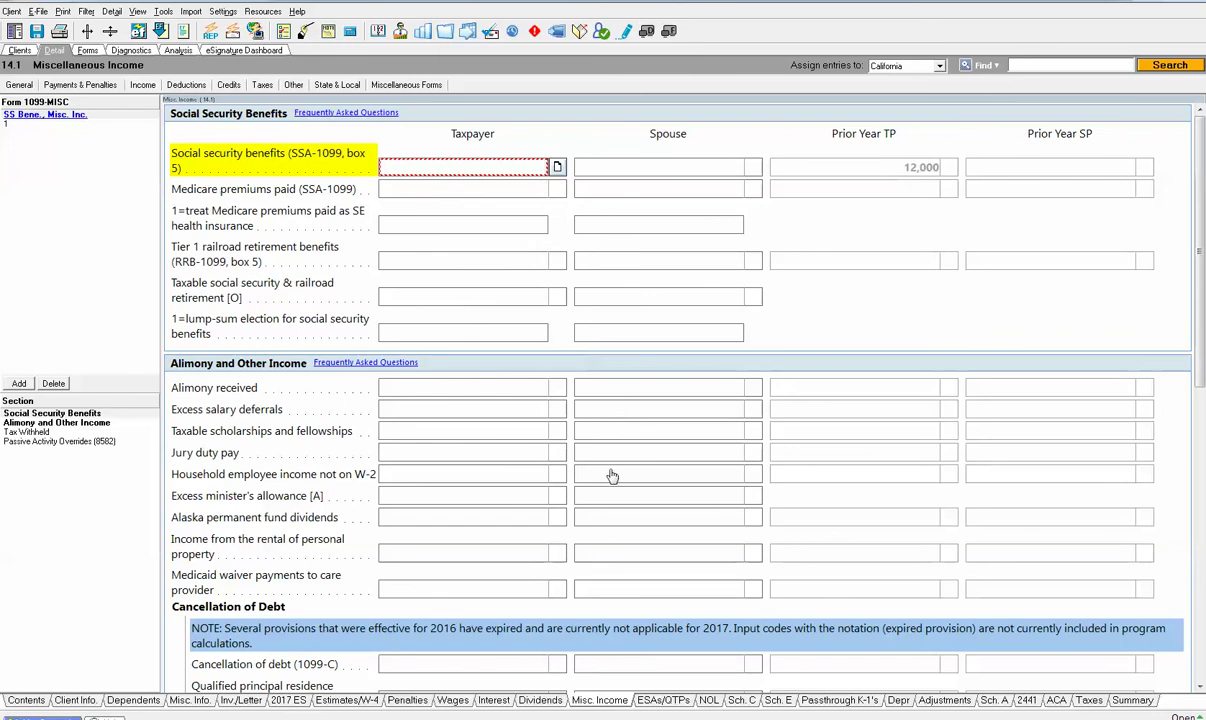
- Tag the spouse's Jury duty pay amount as missing data
{"action": "left_click", "coordinate": [646, 454]}
{"action": "right_click", "coordinate": [641, 452]}
{"action": "left_click", "coordinate": [665, 460]}
- On the first business's Schedule C, tag the Bank charges federal amount as missing data
{"action": "left_click", "coordinate": [741, 700]}
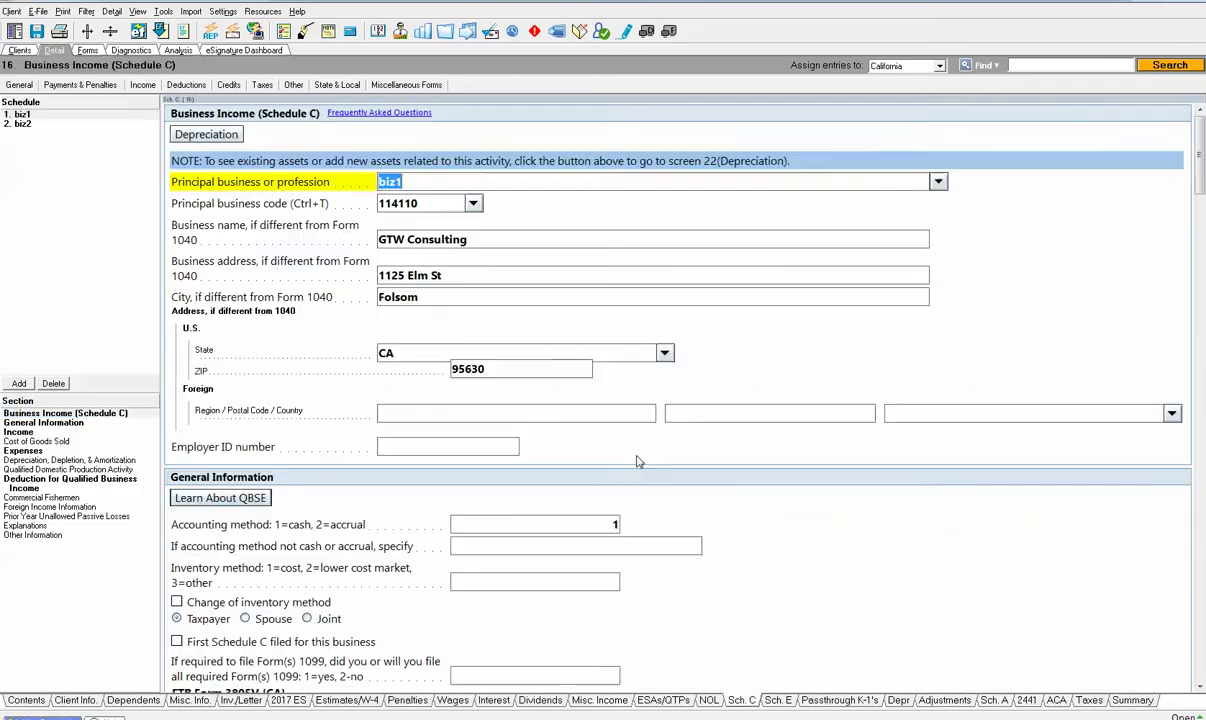
{"action": "scroll", "coordinate": [636, 450], "scroll_direction": "down", "scroll_amount": 2}
{"action": "scroll", "coordinate": [638, 428], "scroll_direction": "down", "scroll_amount": 10}
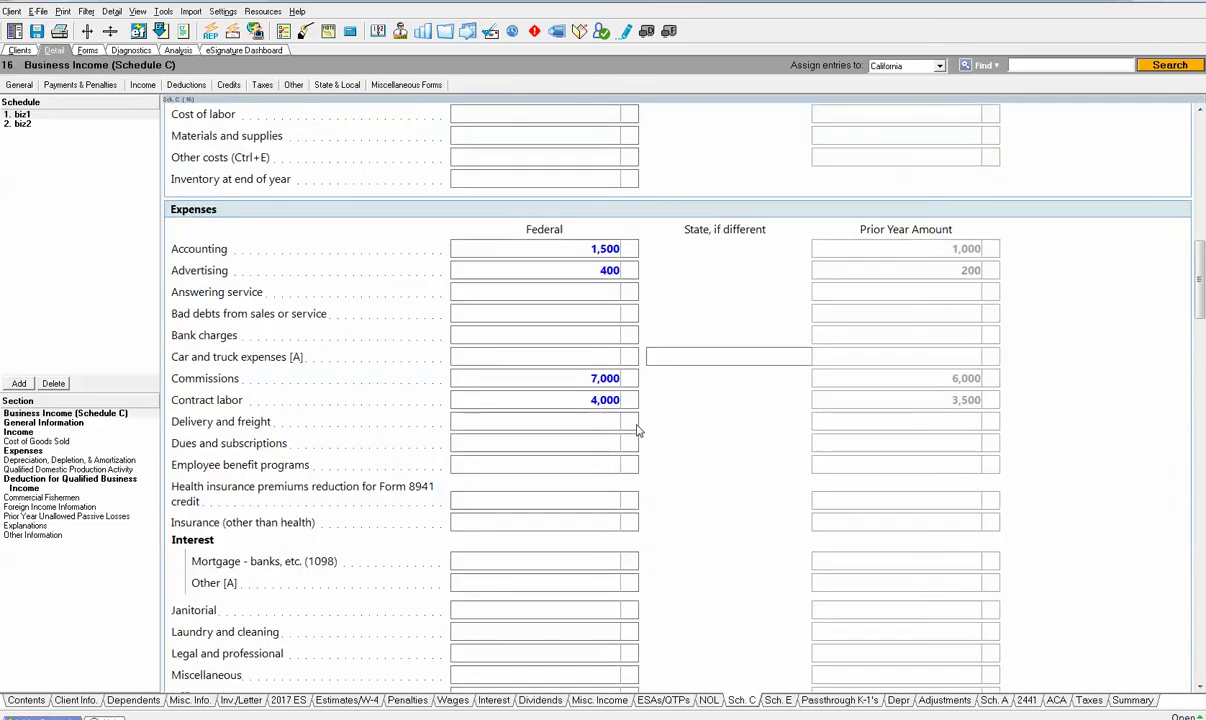
{"action": "left_click", "coordinate": [526, 334]}
{"action": "right_click", "coordinate": [526, 334]}
{"action": "left_click", "coordinate": [522, 338]}
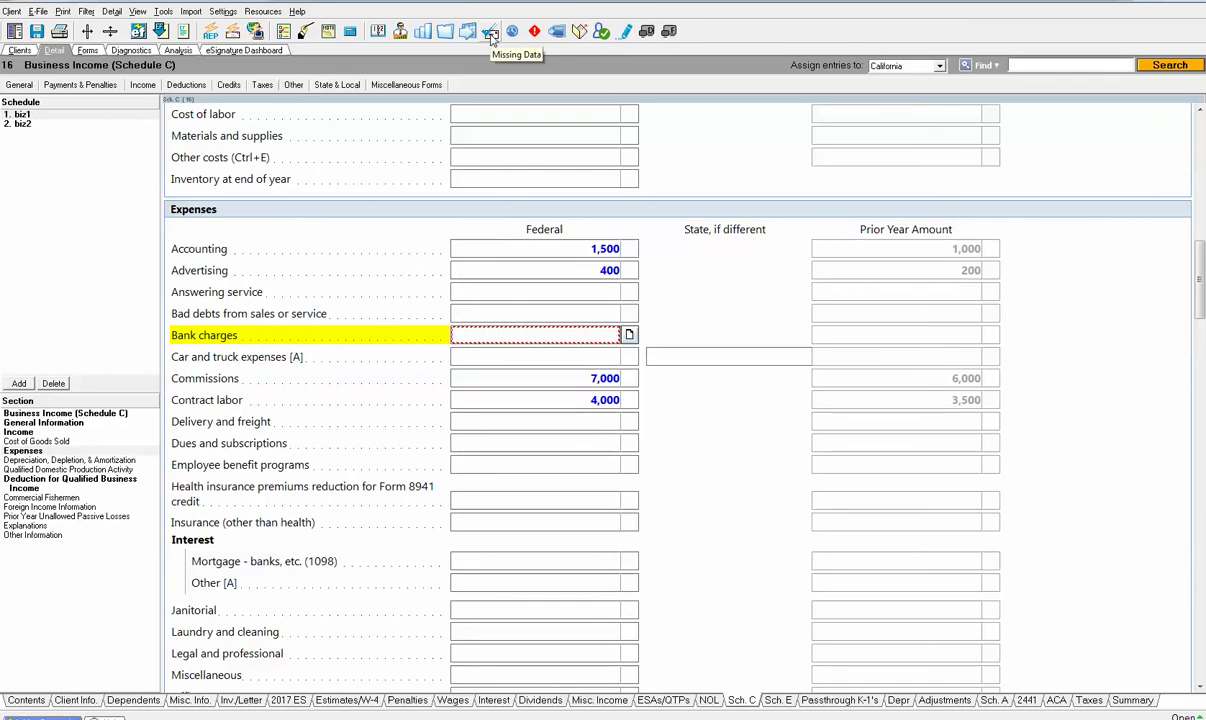
{"action": "left_click", "coordinate": [490, 36]}
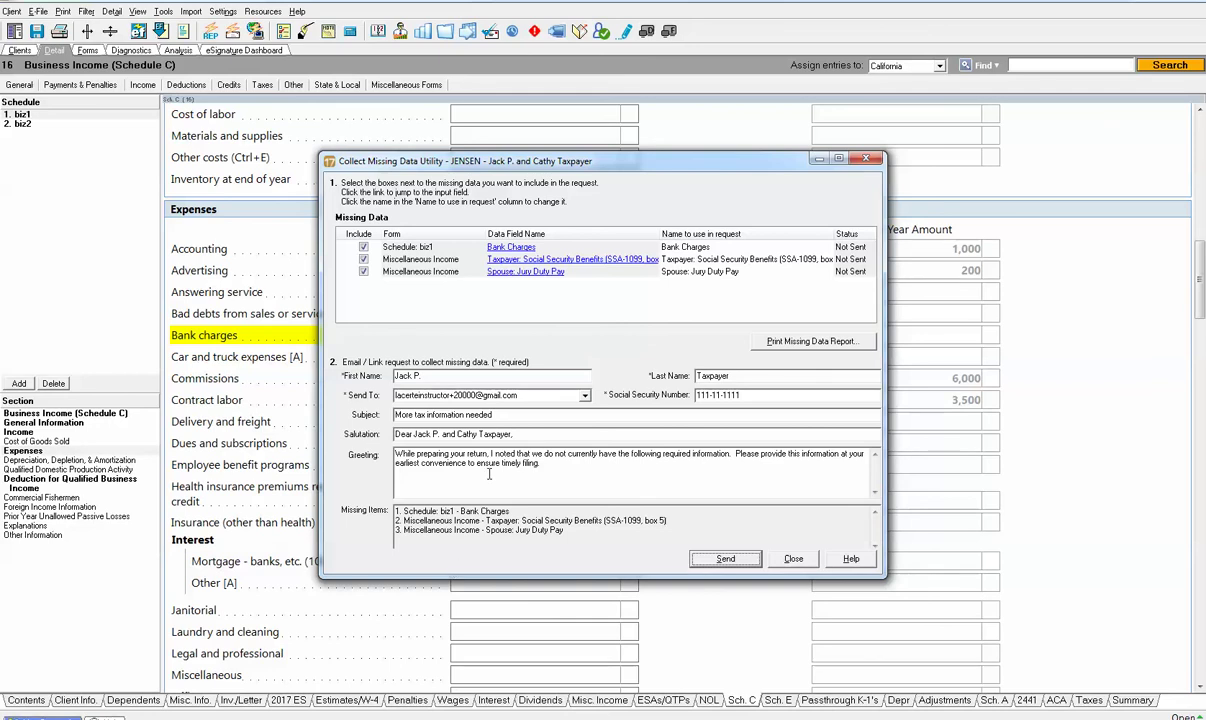
{"action": "left_click", "coordinate": [795, 560]}
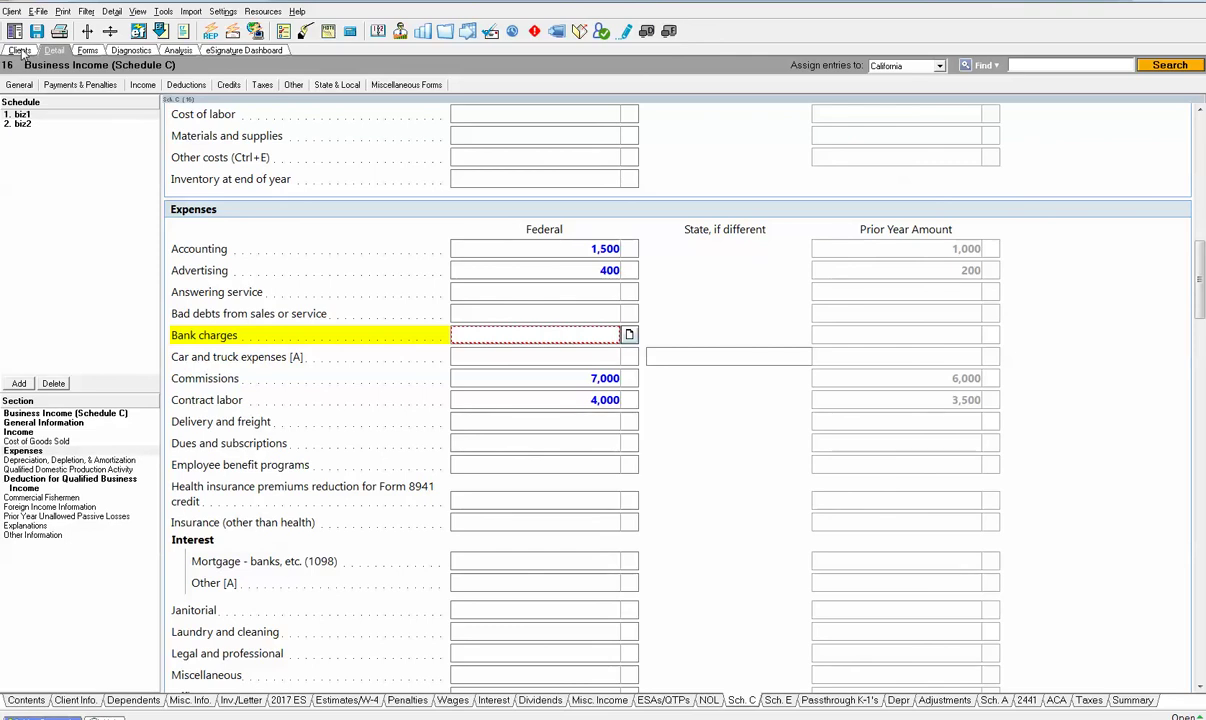
- Select the missing-data client in All Clients and open its Collect Missing Data Utility
{"action": "left_click", "coordinate": [20, 50]}
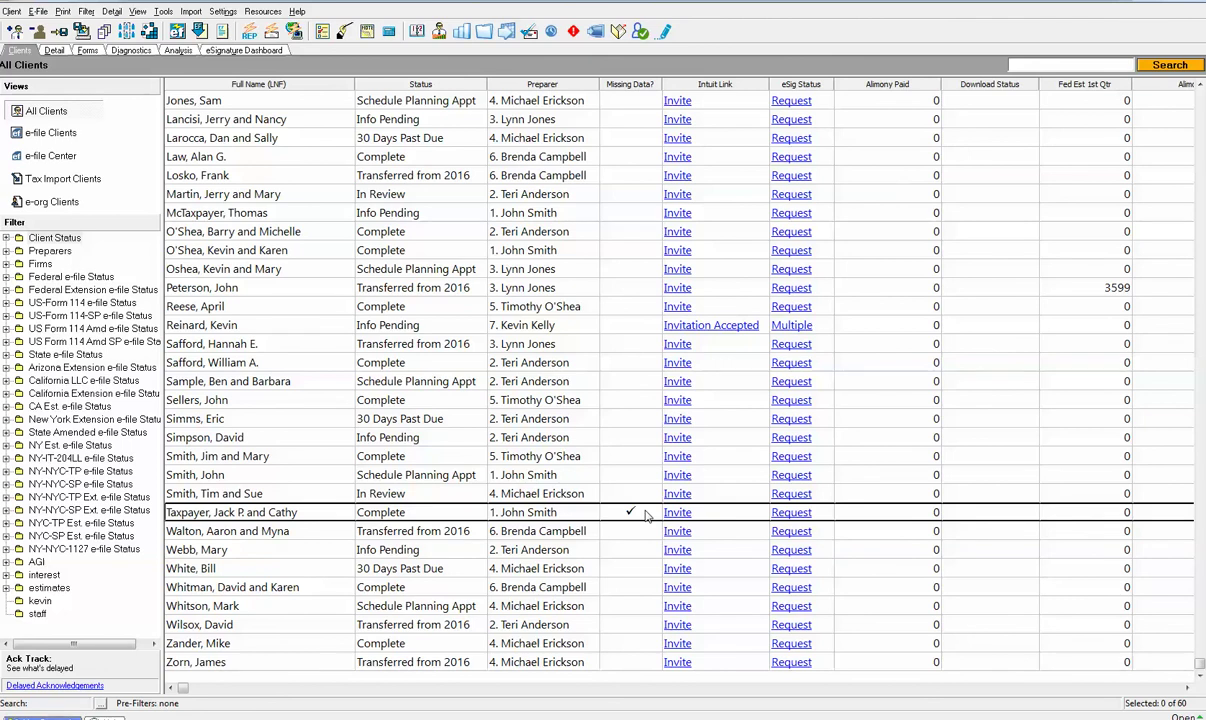
{"action": "left_click", "coordinate": [321, 514]}
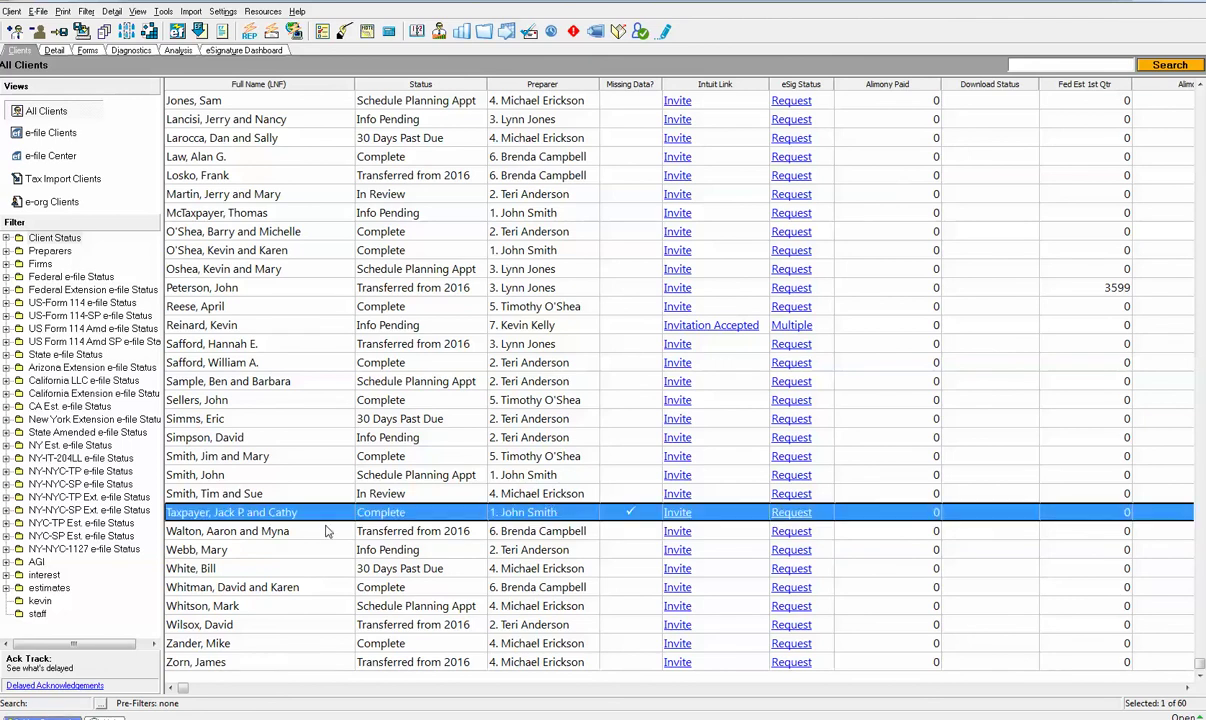
{"action": "left_click", "coordinate": [530, 32]}
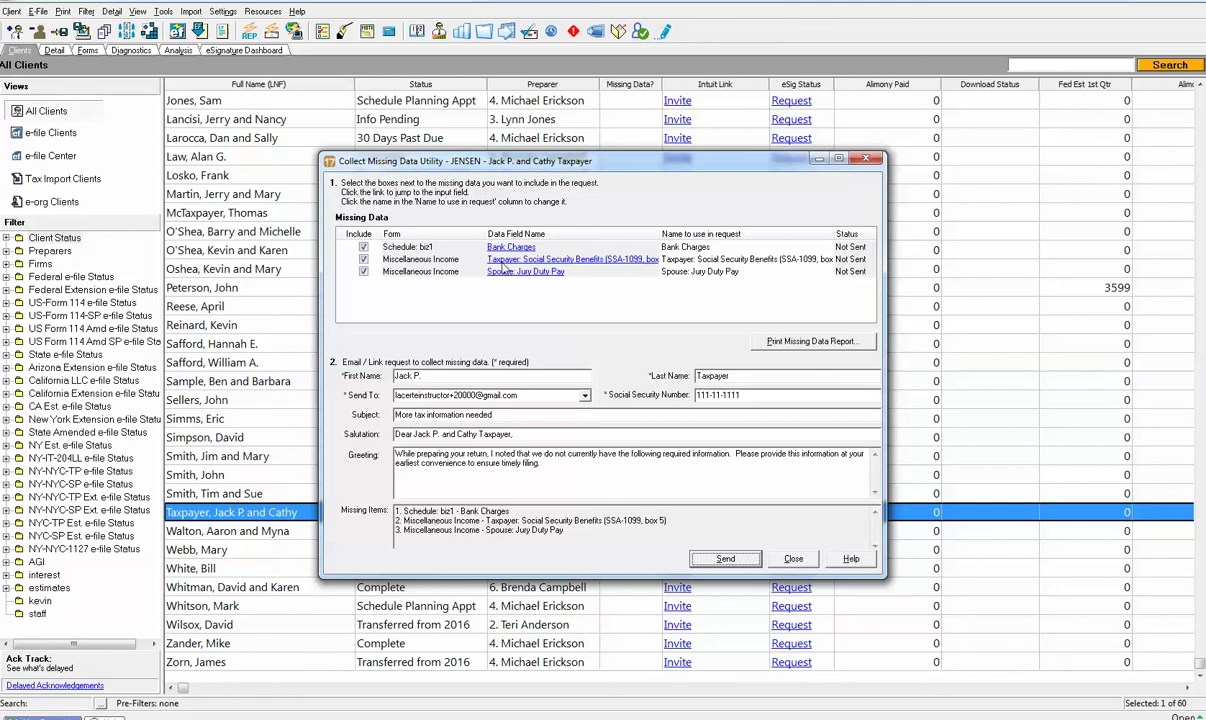
- Enter 12,000 as Social Security benefits, clear its missing-data tag, and recheck remaining items
{"action": "left_click", "coordinate": [571, 261]}
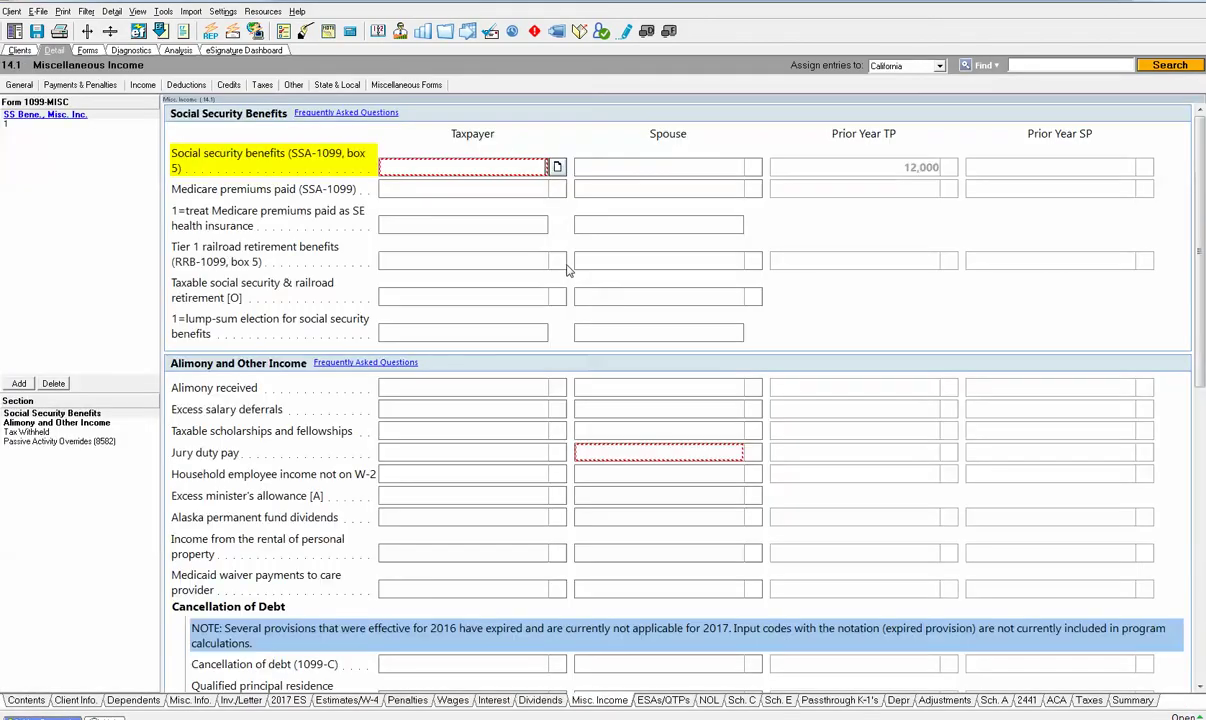
{"action": "type", "text": "12000"}
{"action": "key", "text": "Return"}
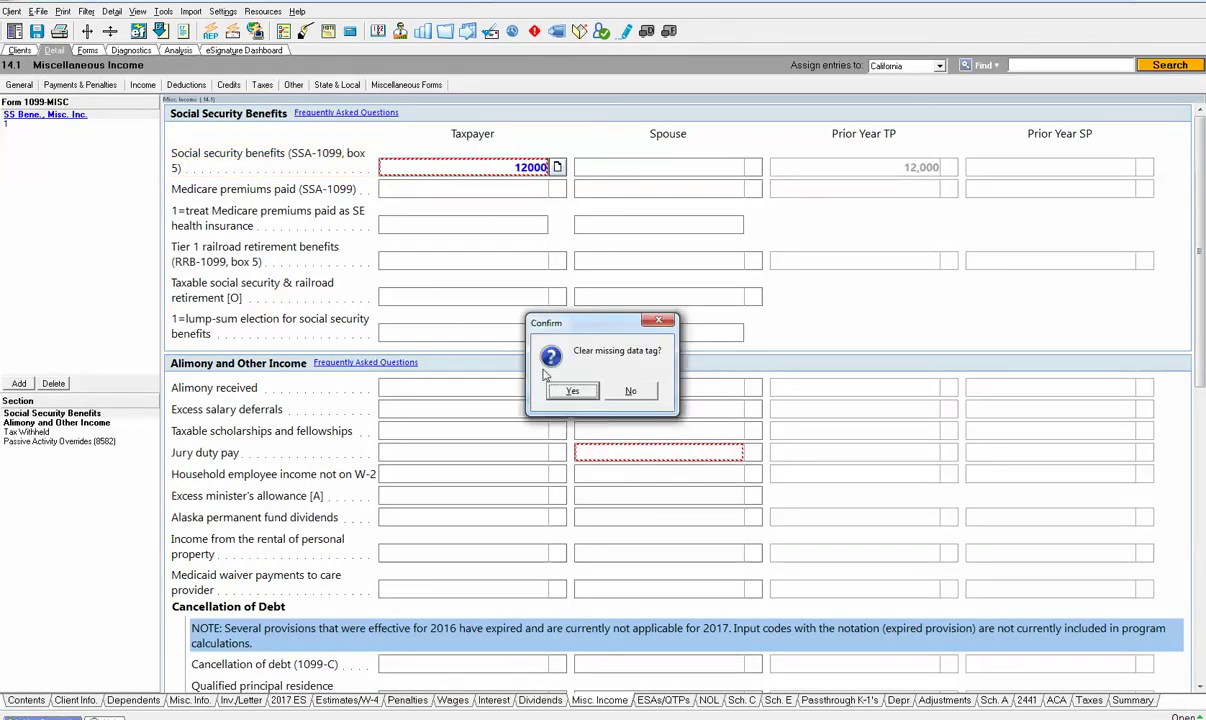
{"action": "left_click", "coordinate": [570, 391]}
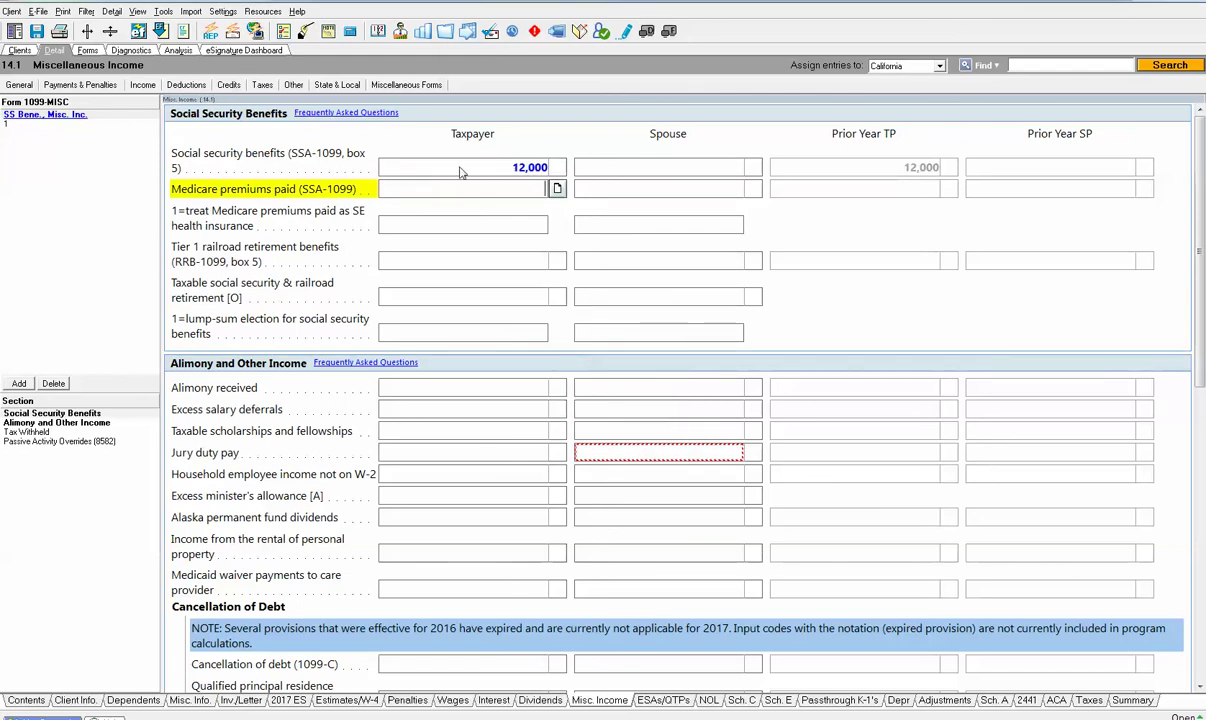
{"action": "left_click", "coordinate": [490, 32]}
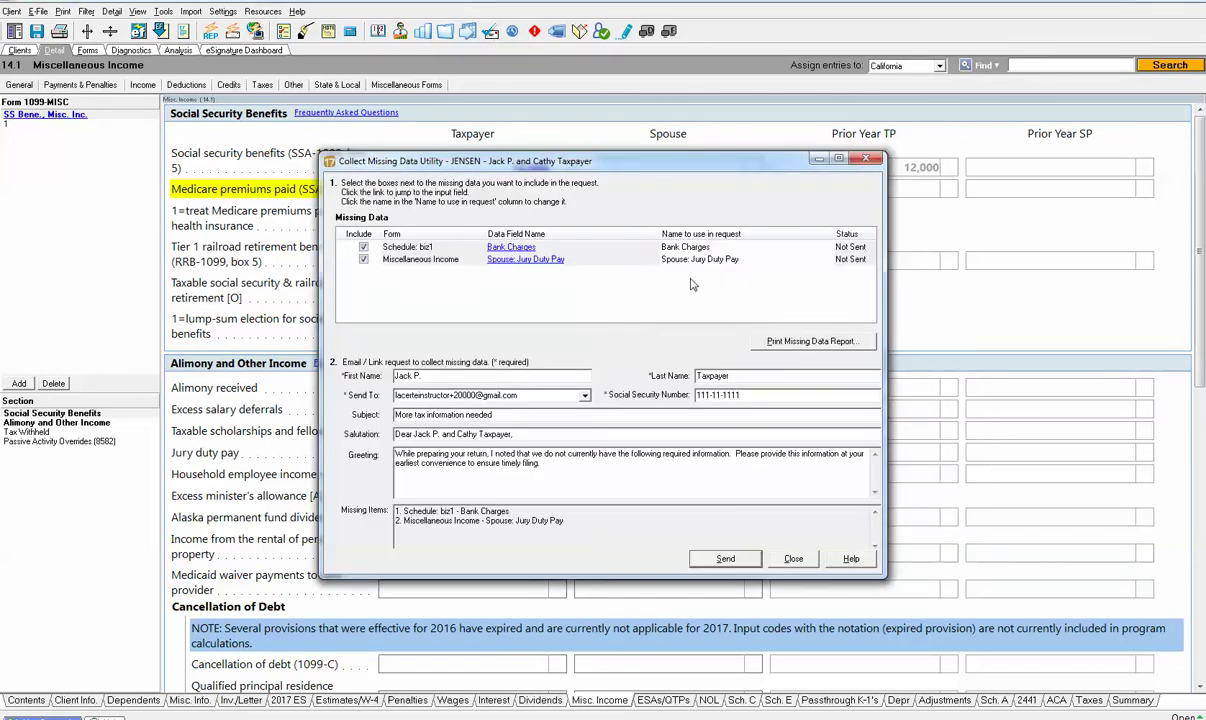
{"action": "left_click", "coordinate": [866, 160]}
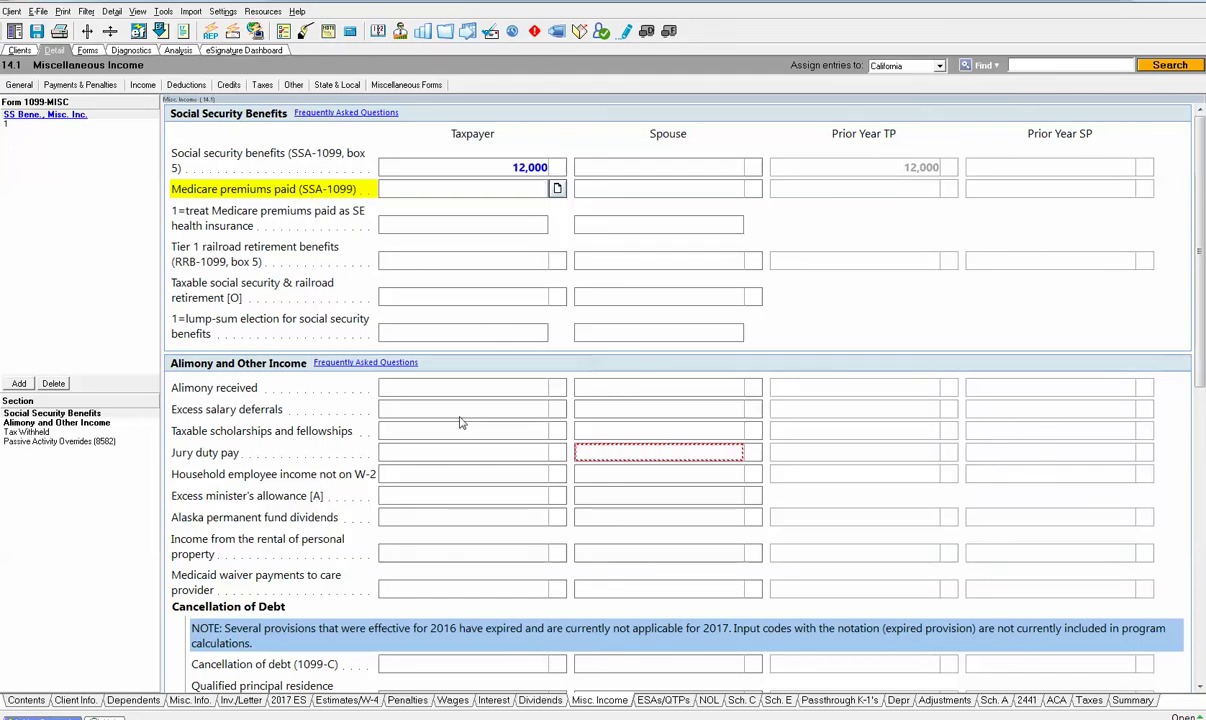
- Review the accepted client's Multiple eSignature history, cancelling the new request and closing both windows
{"action": "left_click", "coordinate": [21, 50]}
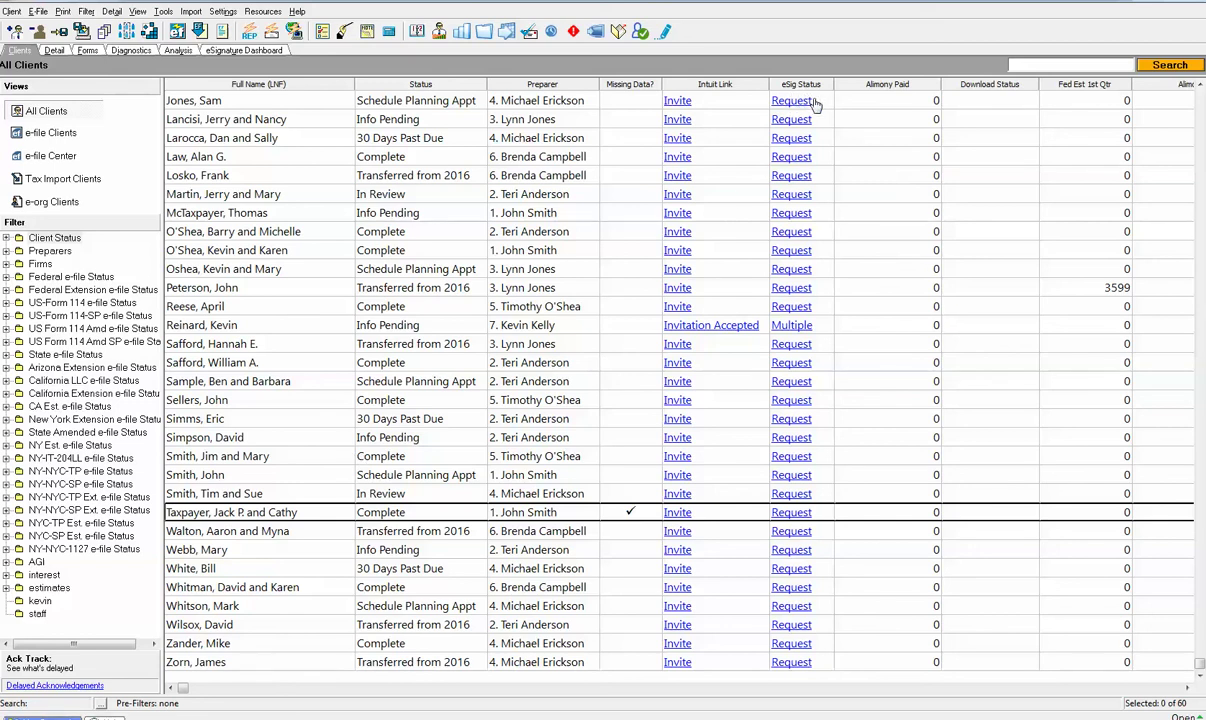
{"action": "left_click", "coordinate": [798, 325]}
{"action": "left_click", "coordinate": [890, 280]}
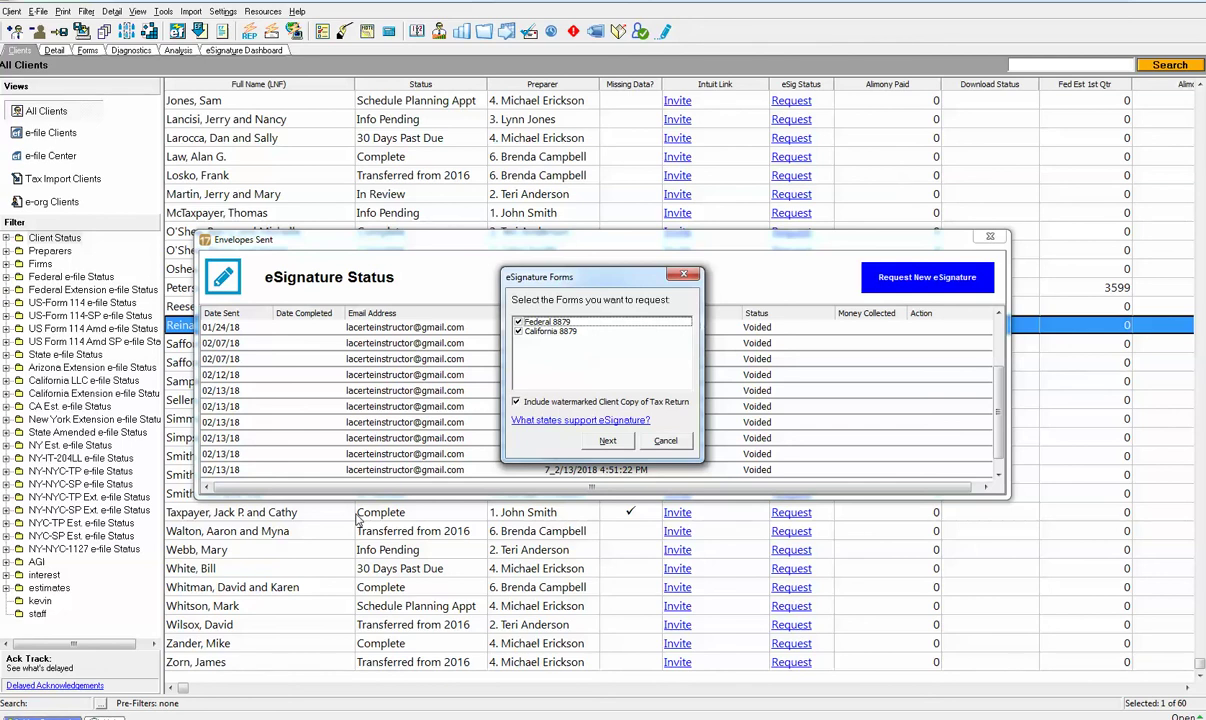
{"action": "left_click", "coordinate": [683, 274]}
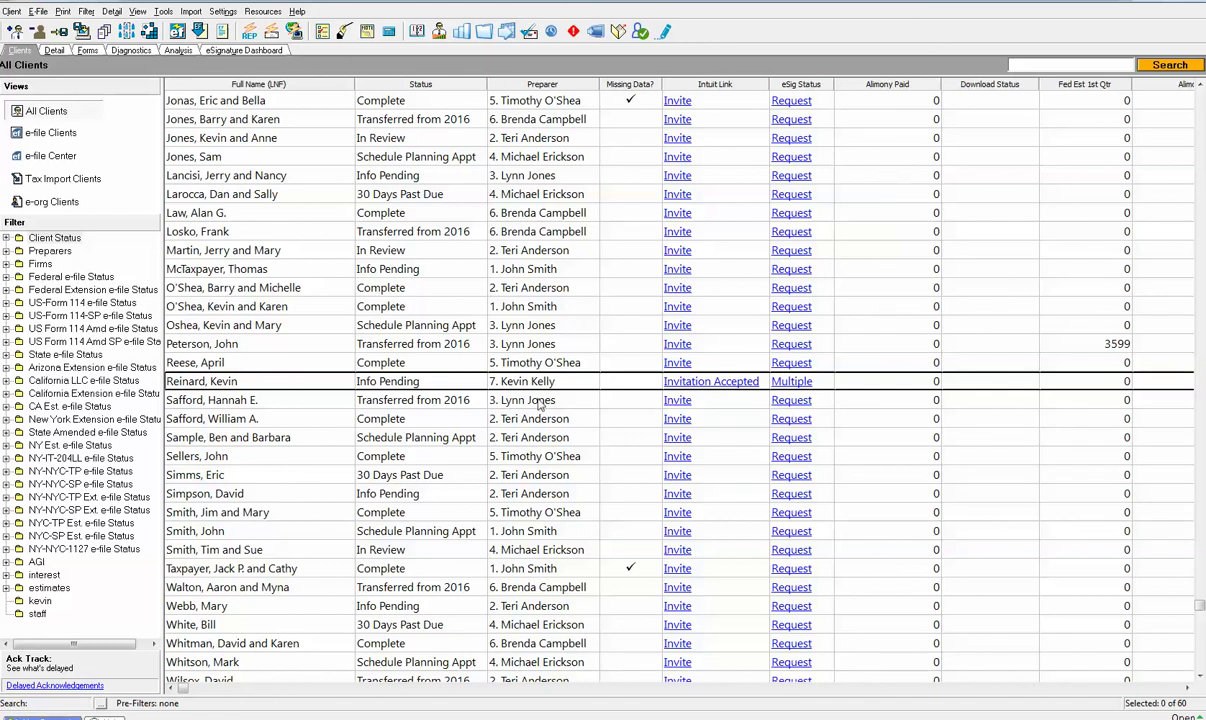